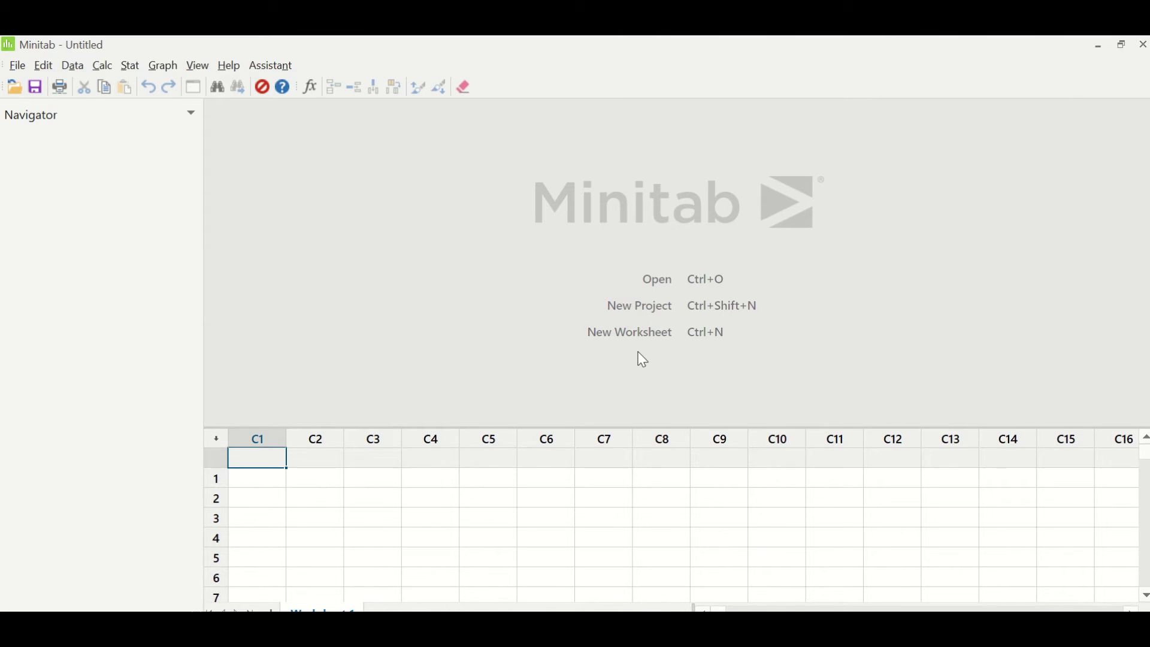
- Copy the Excel range B1:F41 and paste it into Minitab starting at column C1
{"action": "key", "text": "alt+Tab"}
{"action": "left_click", "coordinate": [129, 361]}
{"action": "key", "text": "ctrl+shift+Right"}
{"action": "key", "text": "ctrl+shift+Down"}
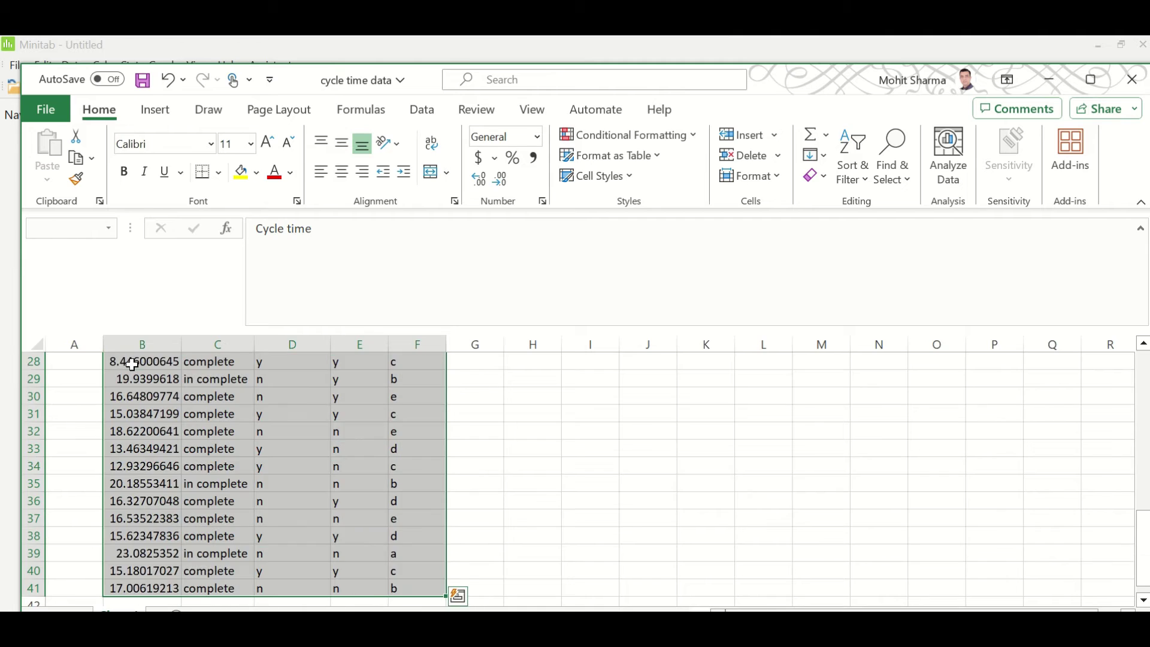
{"action": "key", "text": "ctrl+c"}
{"action": "key", "text": "alt+Tab"}
{"action": "key", "text": "ctrl+v"}
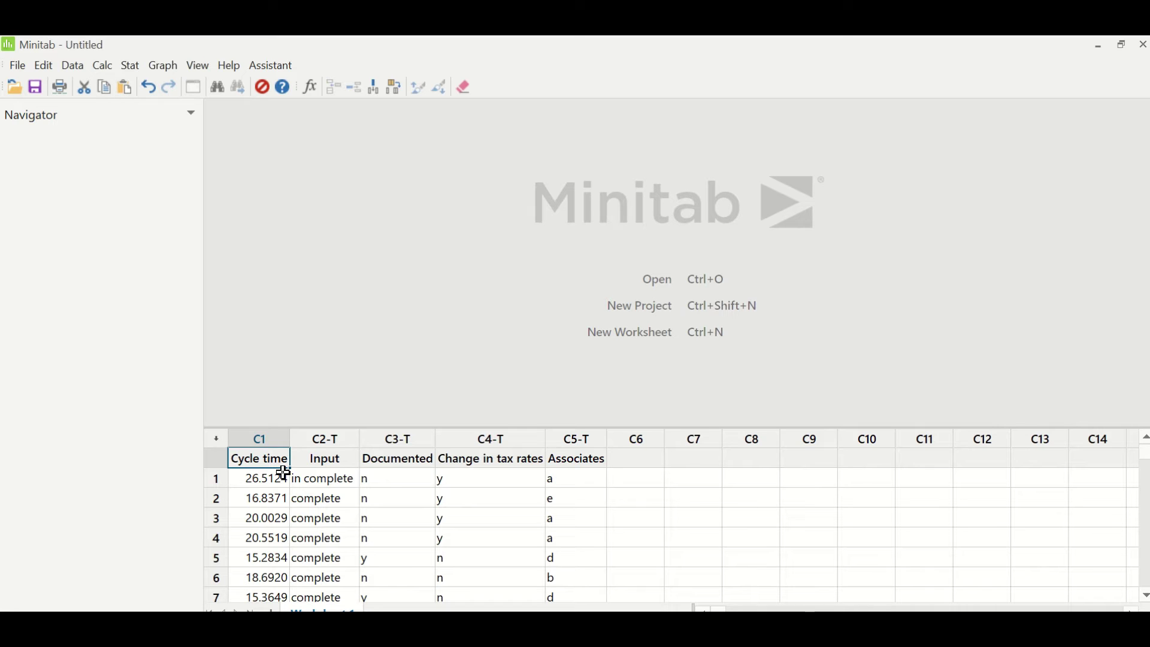
- Create a Graphical Summary of Cycle time (mean 17.751, StDev 3.566, N 40)
{"action": "left_click", "coordinate": [131, 66]}
{"action": "mouse_move", "coordinate": [226, 91]}
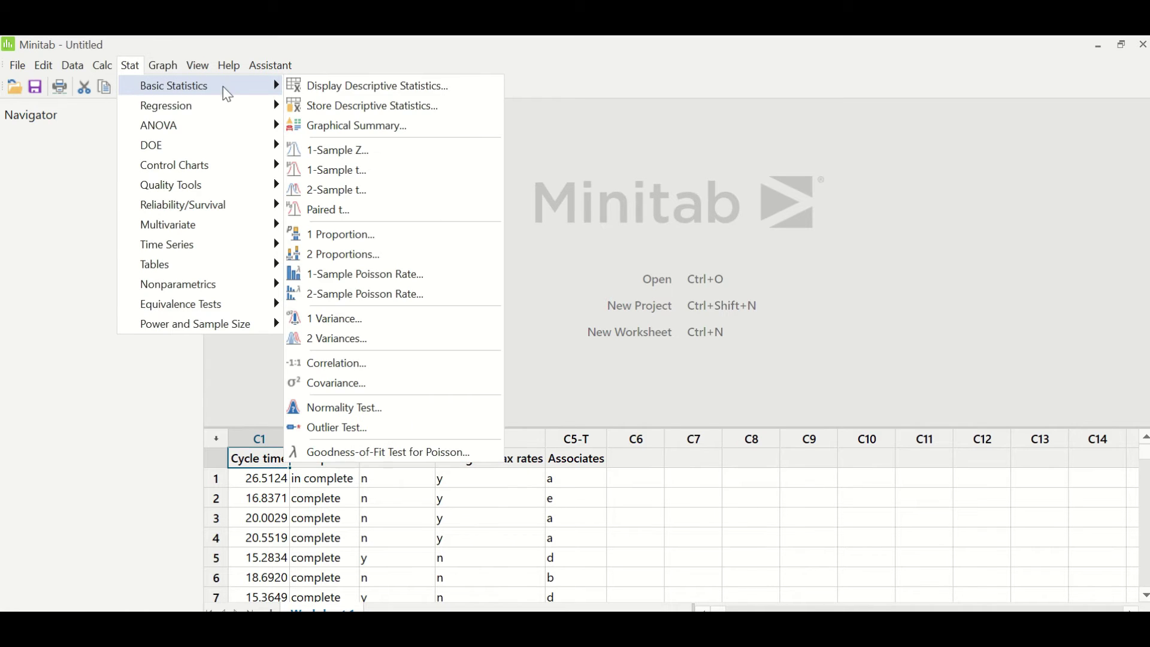
{"action": "left_click", "coordinate": [337, 127]}
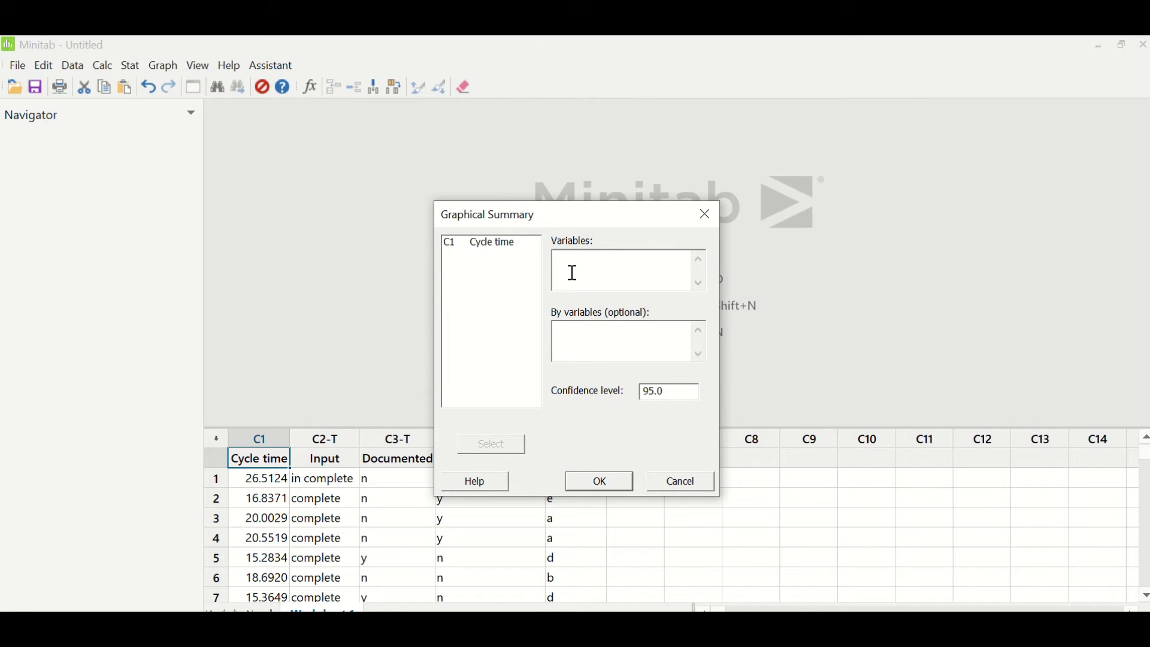
{"action": "double_click", "coordinate": [497, 243]}
{"action": "left_click", "coordinate": [602, 483]}
{"action": "double_click", "coordinate": [675, 332]}
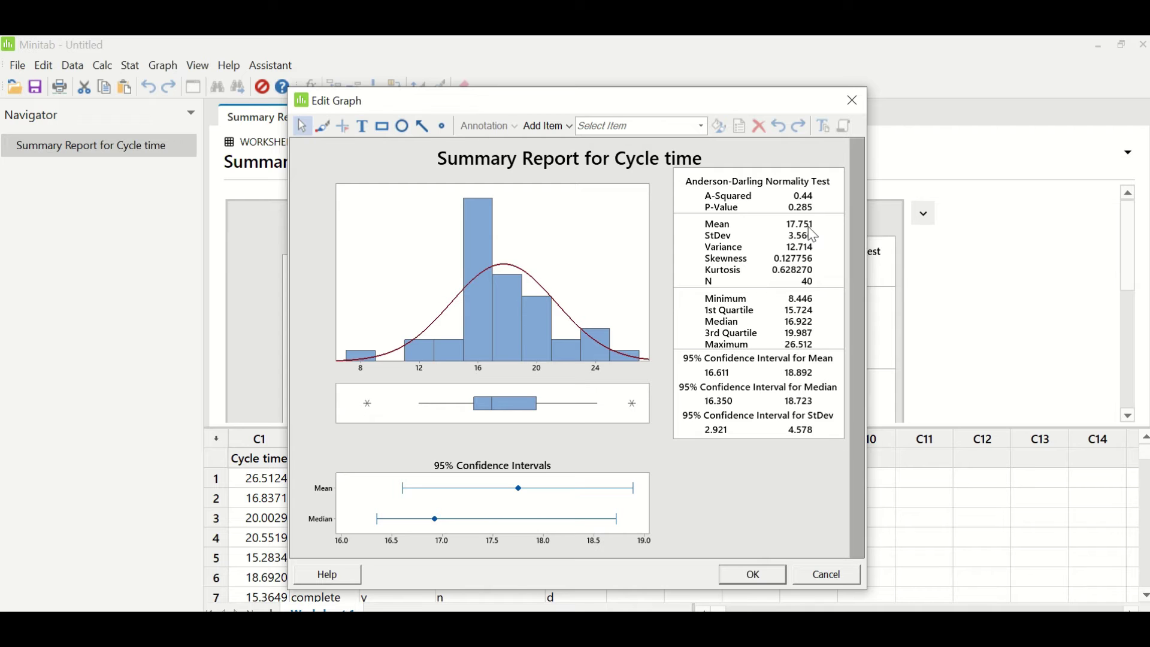
{"action": "key", "text": "Escape"}
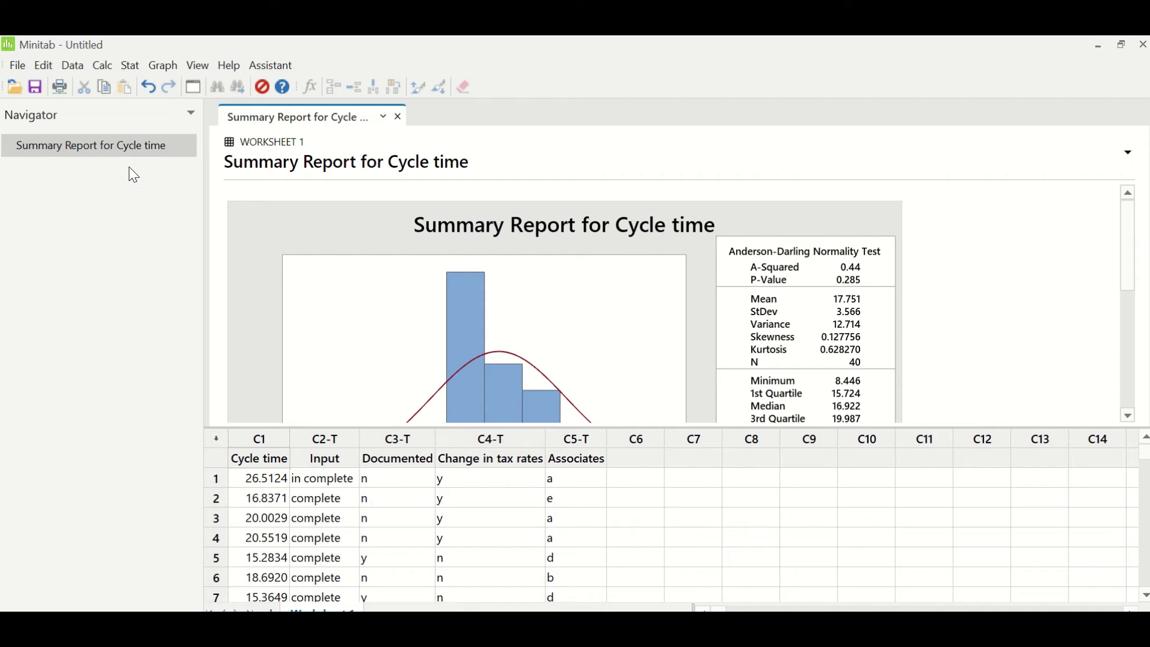
- Run a one-way ANOVA of Cycle time by Input (R-sq 53.75%), then reopen its dialog
{"action": "left_click", "coordinate": [130, 65]}
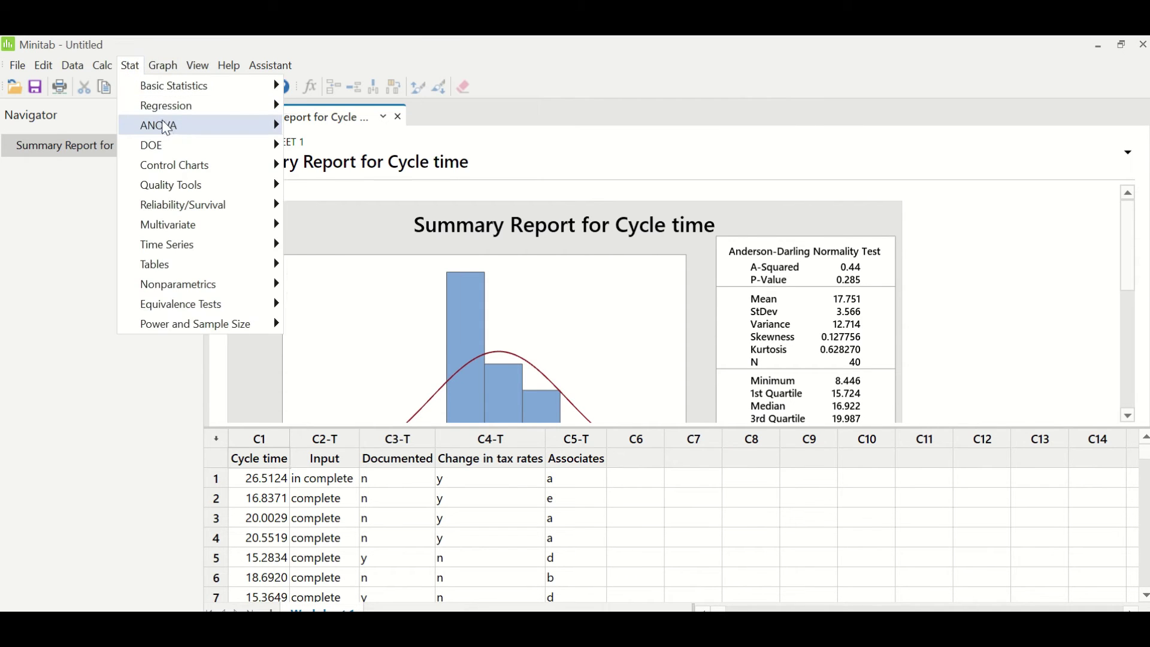
{"action": "mouse_move", "coordinate": [180, 125]}
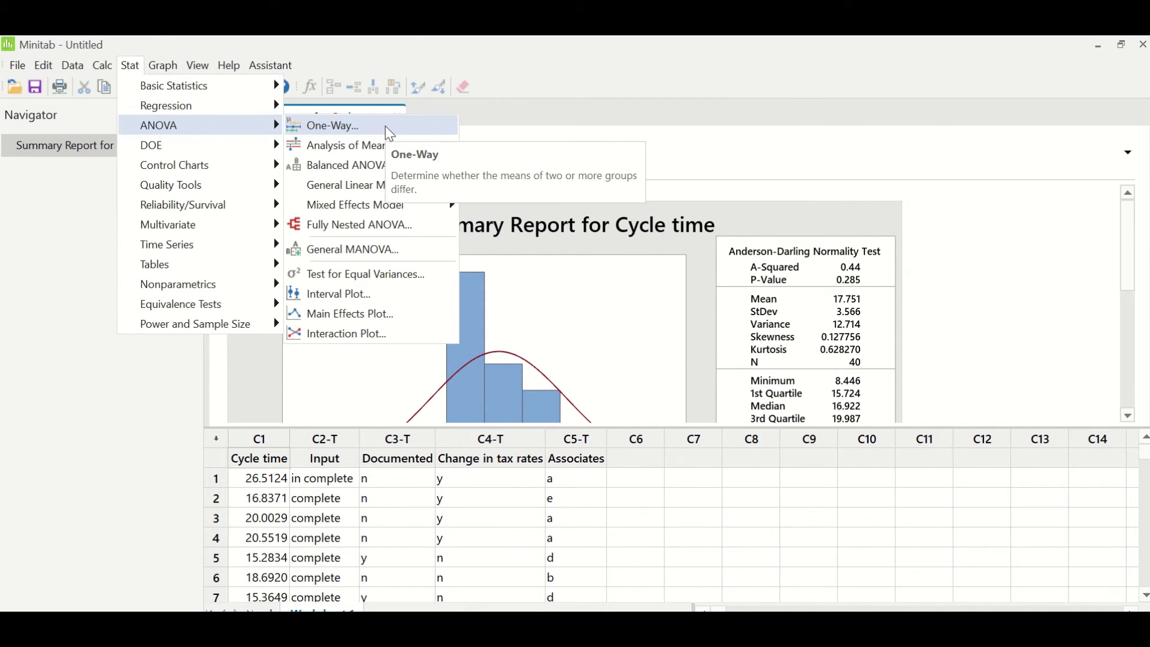
{"action": "left_click", "coordinate": [390, 132]}
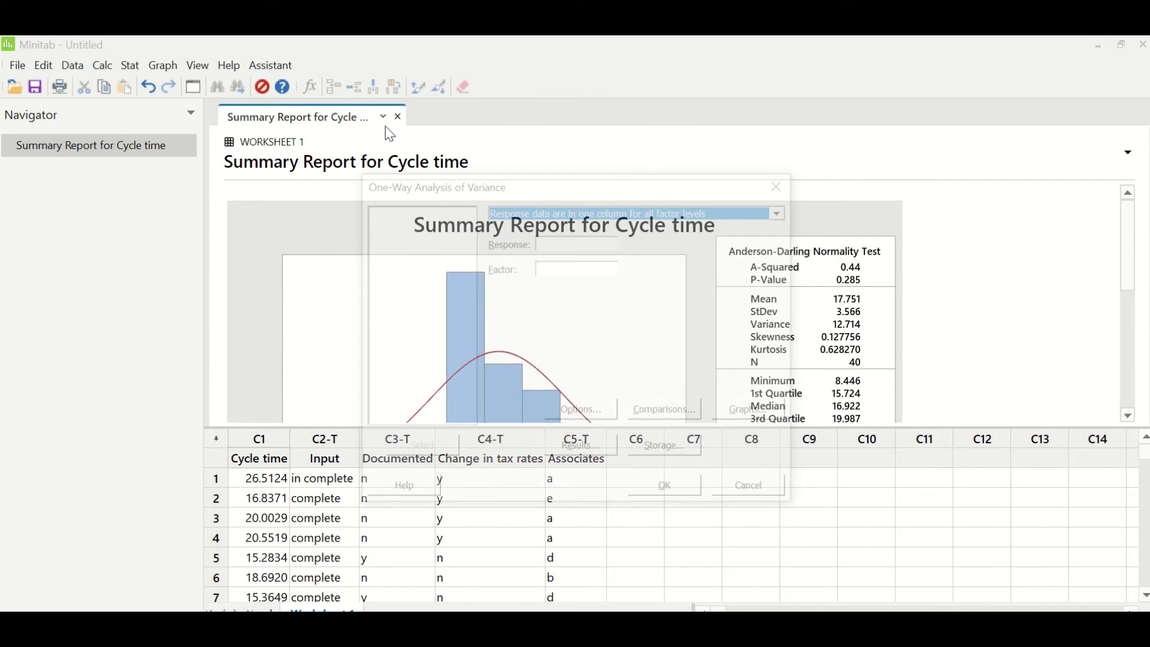
{"action": "left_click", "coordinate": [577, 241]}
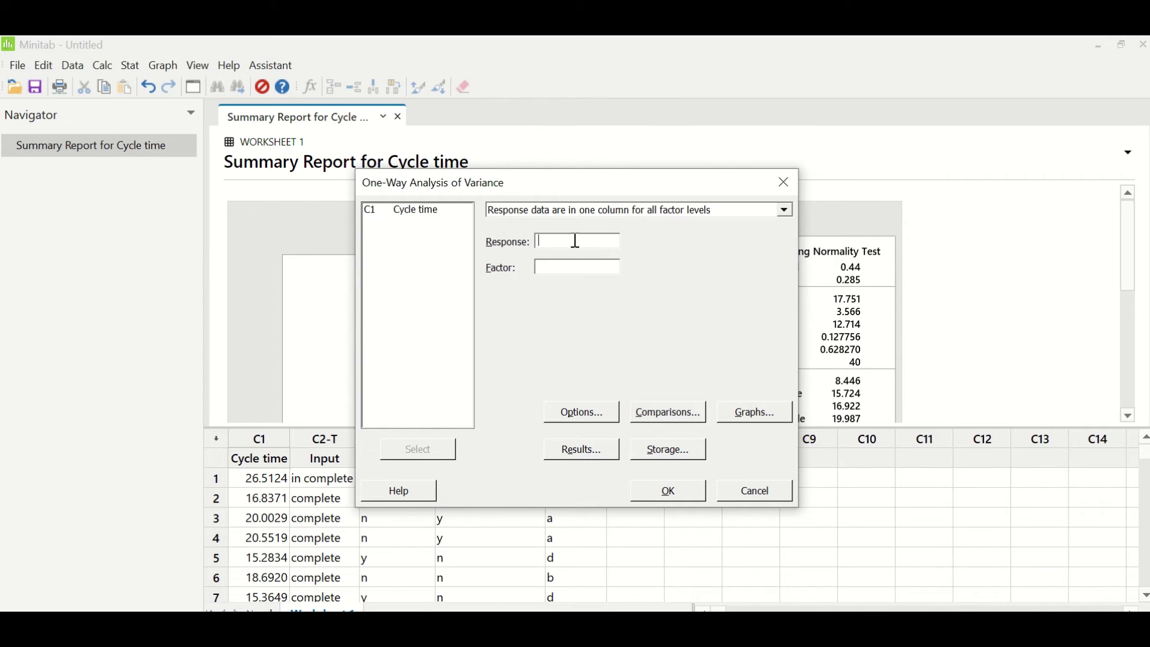
{"action": "double_click", "coordinate": [435, 212]}
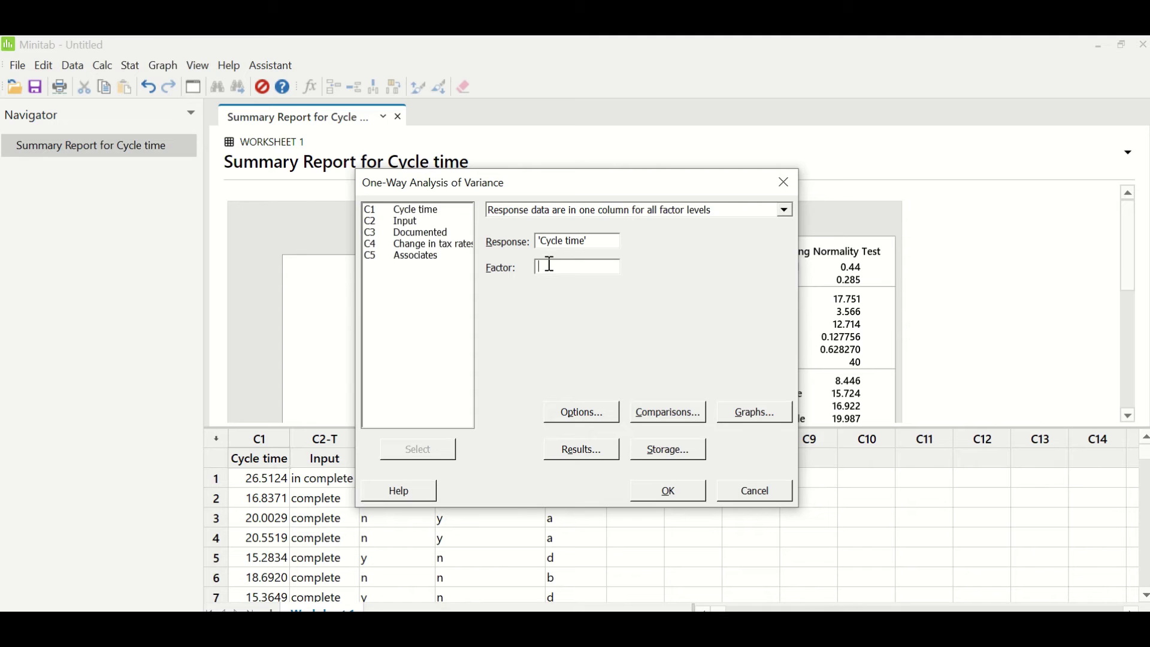
{"action": "double_click", "coordinate": [413, 224]}
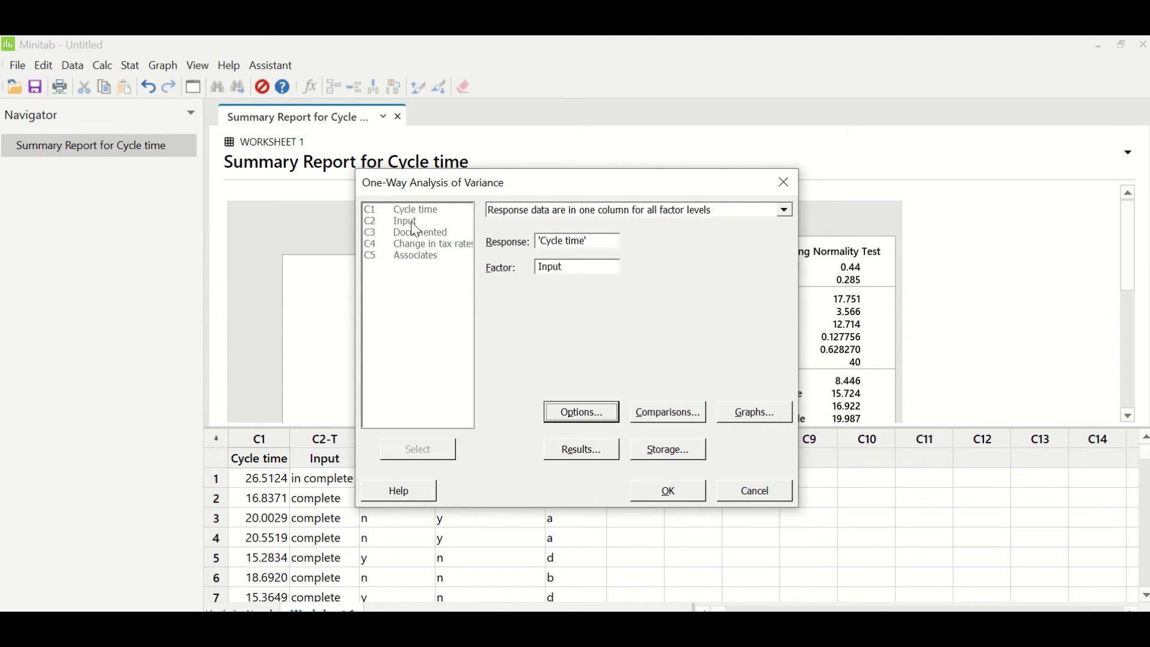
{"action": "left_click", "coordinate": [671, 492]}
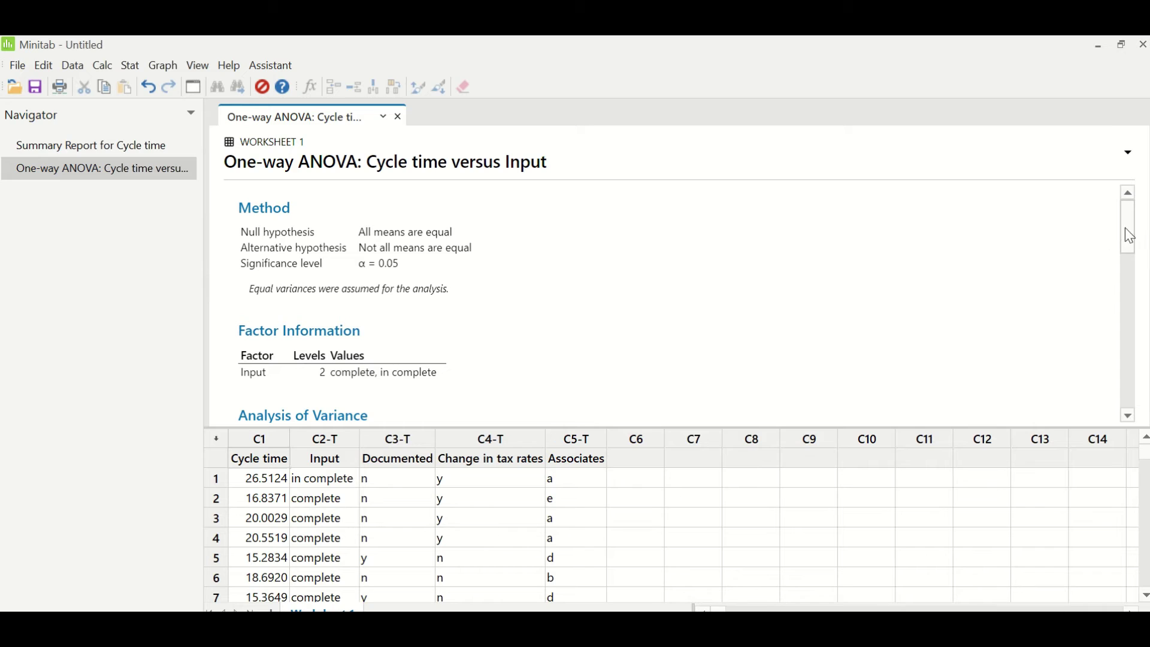
{"action": "left_click_drag", "start_coordinate": [1126, 231], "coordinate": [1130, 267]}
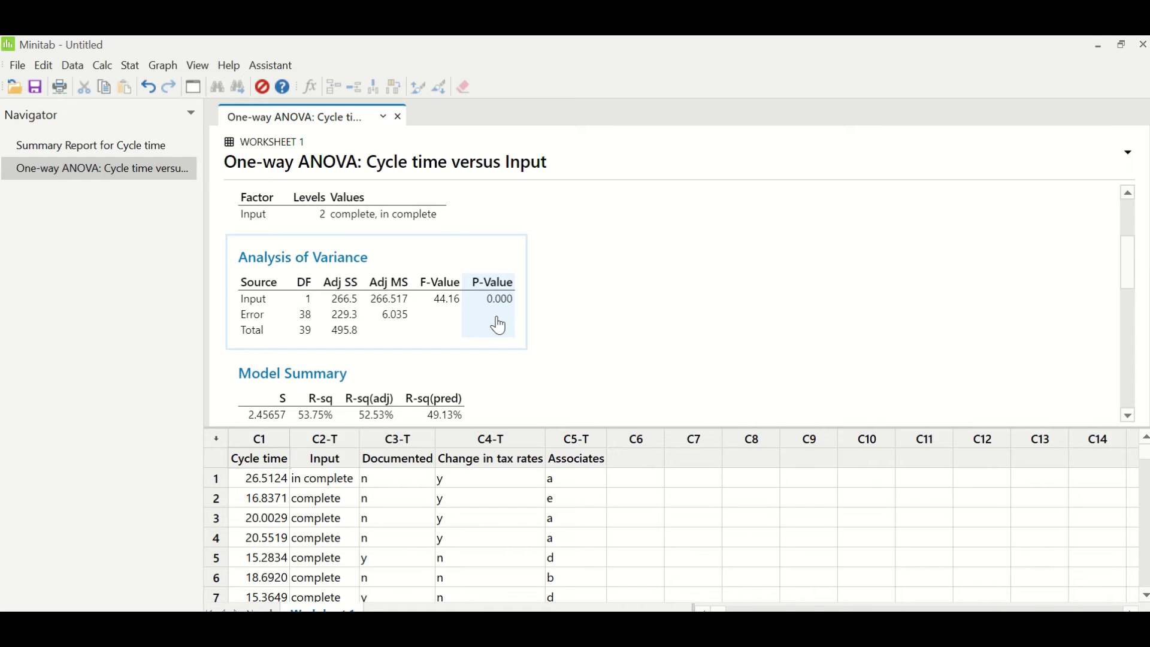
{"action": "left_click_drag", "start_coordinate": [1132, 274], "coordinate": [1132, 313]}
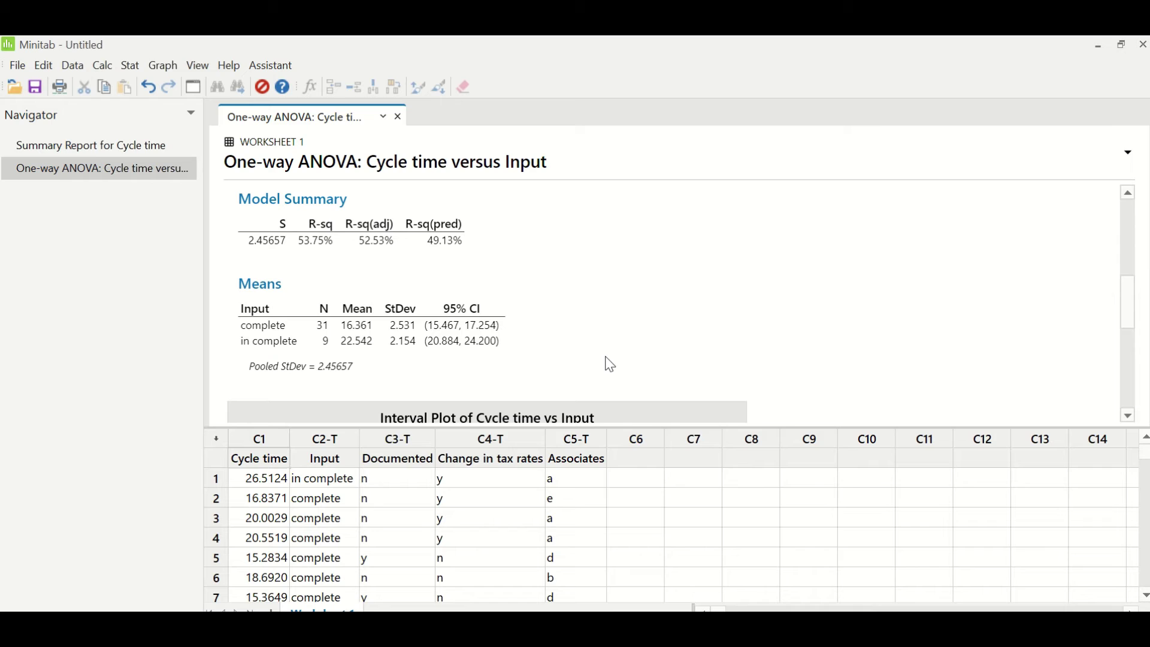
{"action": "key", "text": "ctrl+e"}
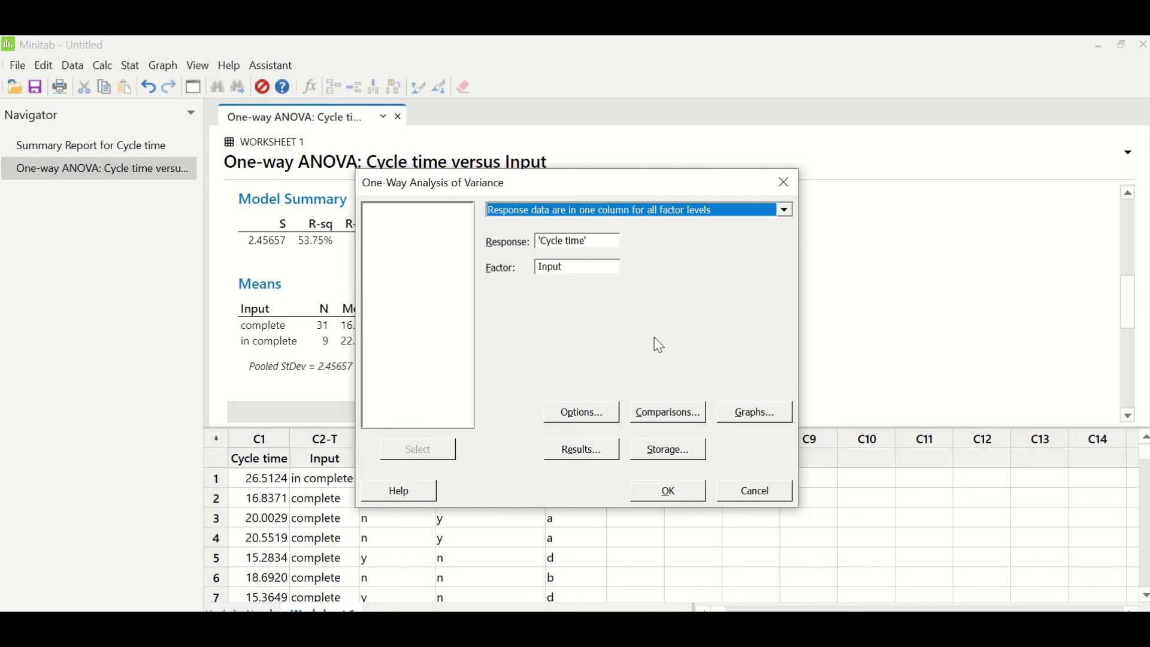
- Swap the factor from Input to Documented and rerun the ANOVA (R-sq 45.03%)
{"action": "left_click", "coordinate": [590, 267]}
{"action": "key", "text": "BackSpace"}
{"action": "key", "text": "BackSpace"}
{"action": "key", "text": "BackSpace"}
{"action": "key", "text": "BackSpace"}
{"action": "key", "text": "BackSpace"}
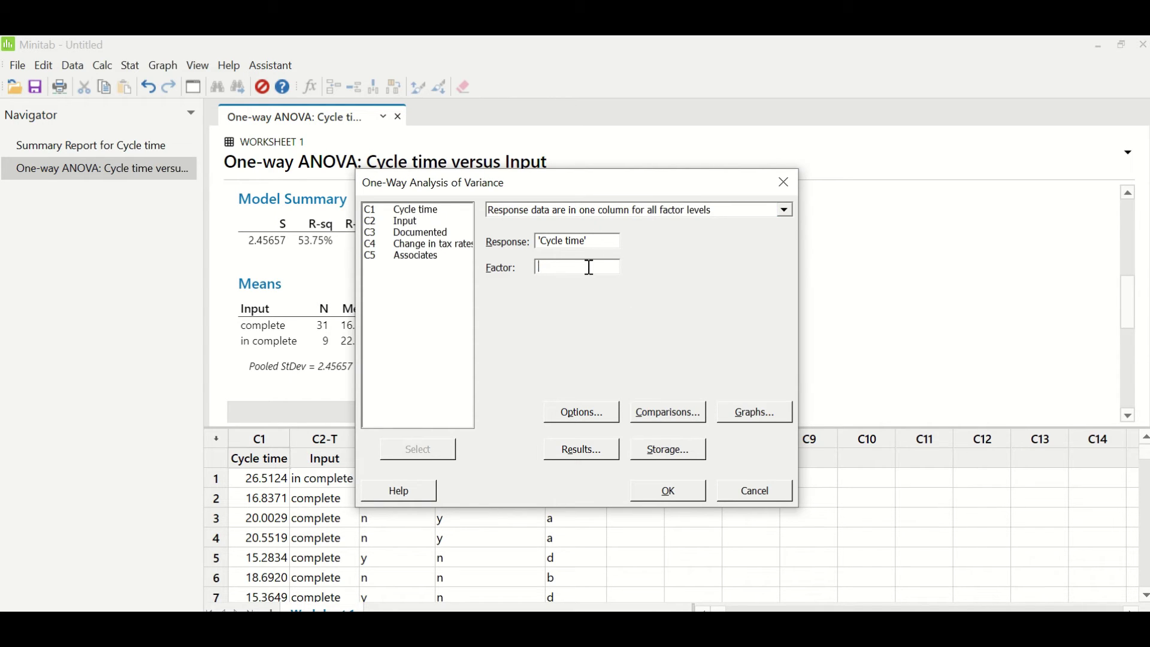
{"action": "double_click", "coordinate": [421, 234]}
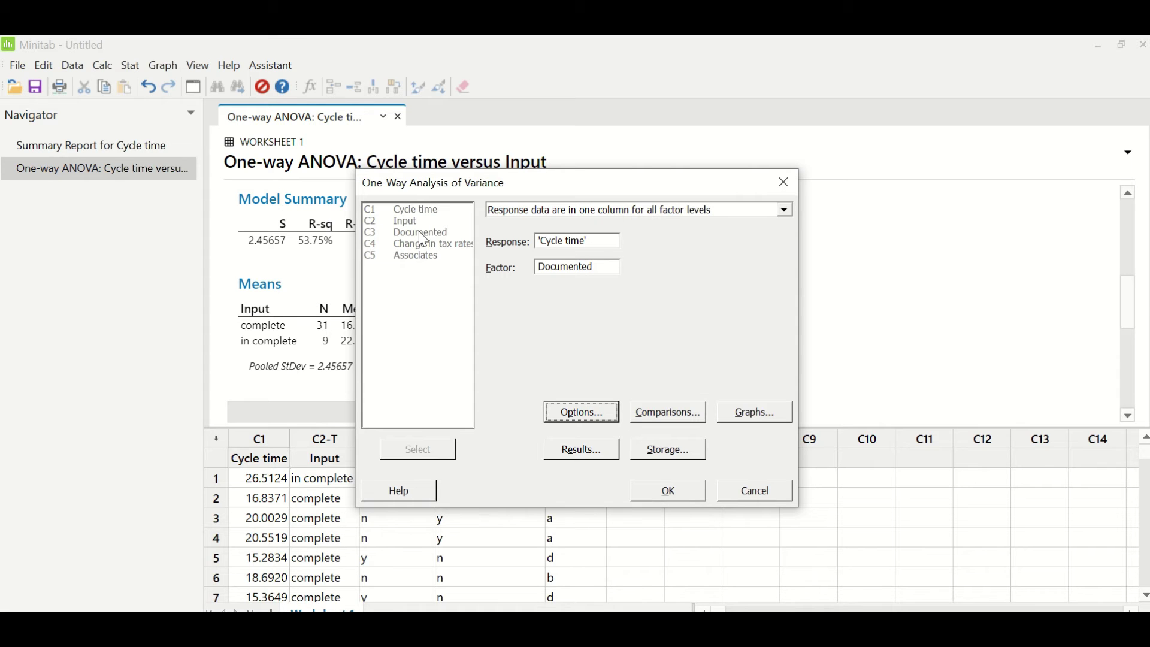
{"action": "left_click", "coordinate": [677, 494]}
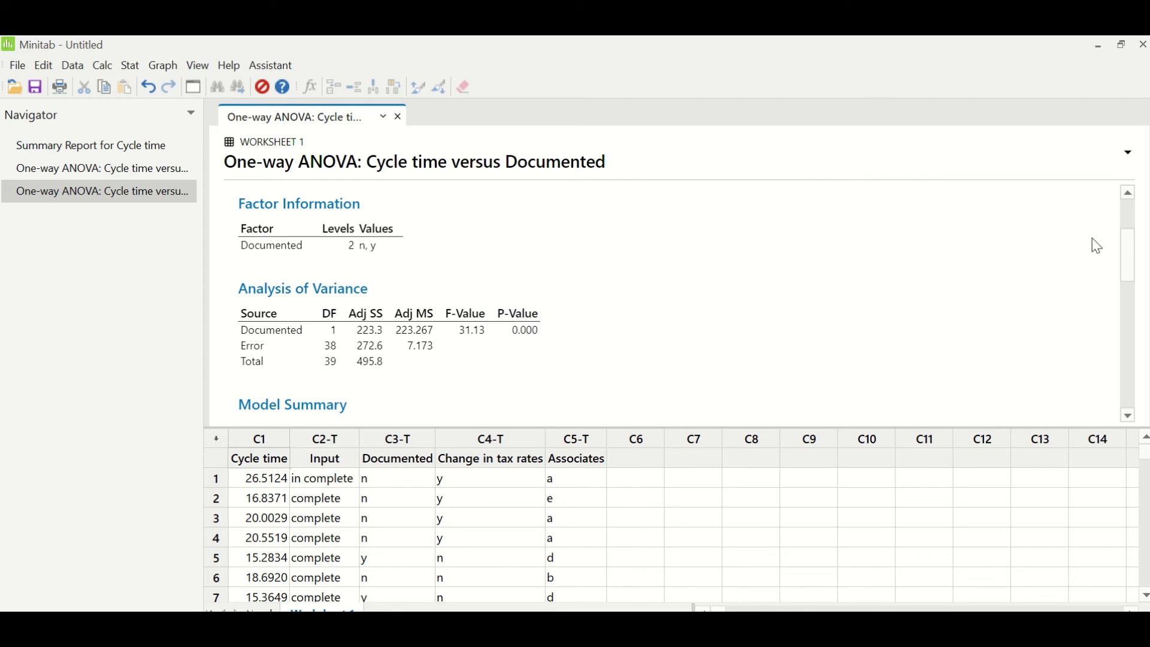
{"action": "left_click_drag", "start_coordinate": [1123, 254], "coordinate": [1121, 278]}
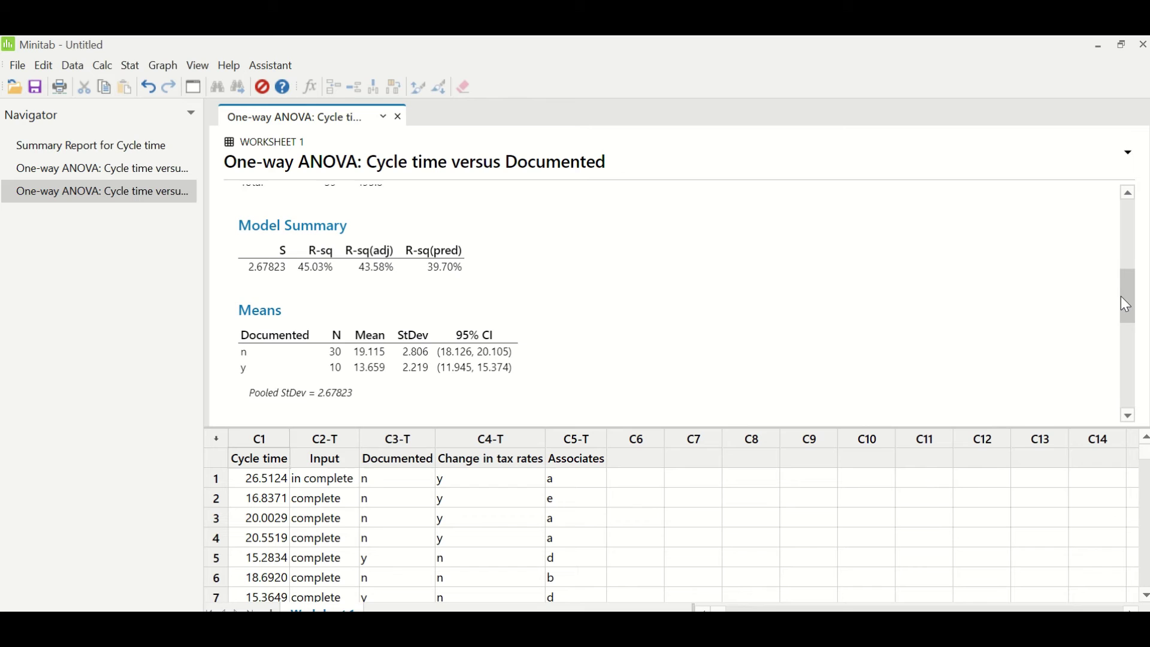
{"action": "left_click_drag", "start_coordinate": [1120, 297], "coordinate": [1119, 307]}
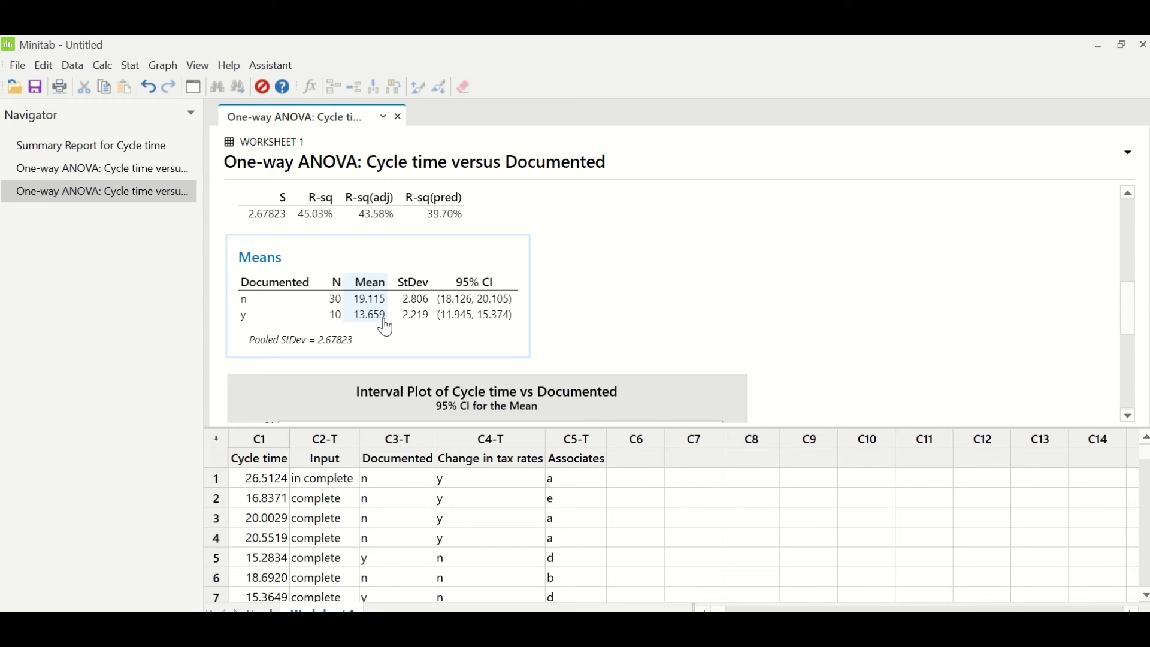
- Rerun the one-way ANOVA with Change in tax rates as the factor (P-Value 0.698)
{"action": "key", "text": "ctrl+e"}
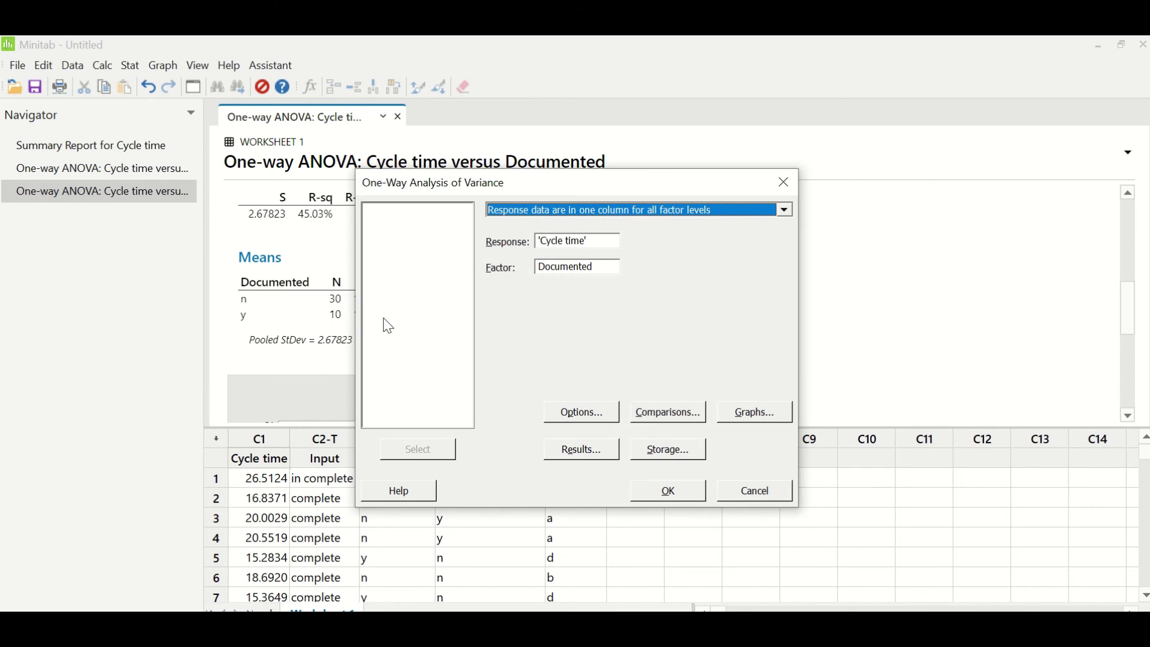
{"action": "left_click", "coordinate": [605, 270]}
{"action": "key", "text": "Delete"}
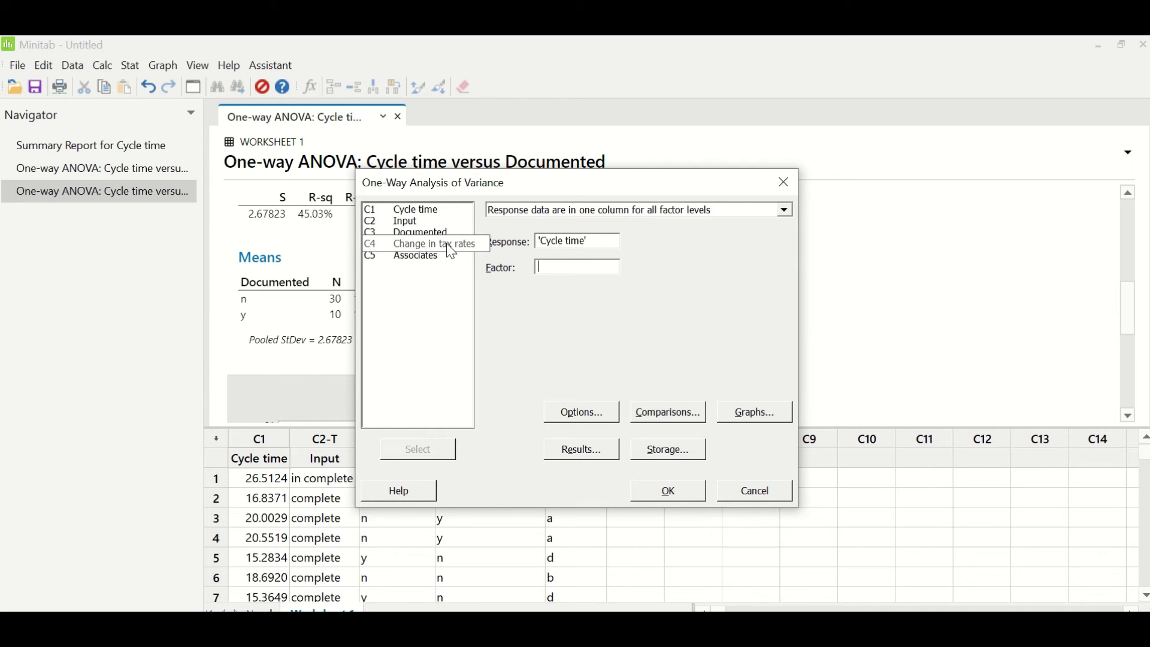
{"action": "double_click", "coordinate": [451, 247]}
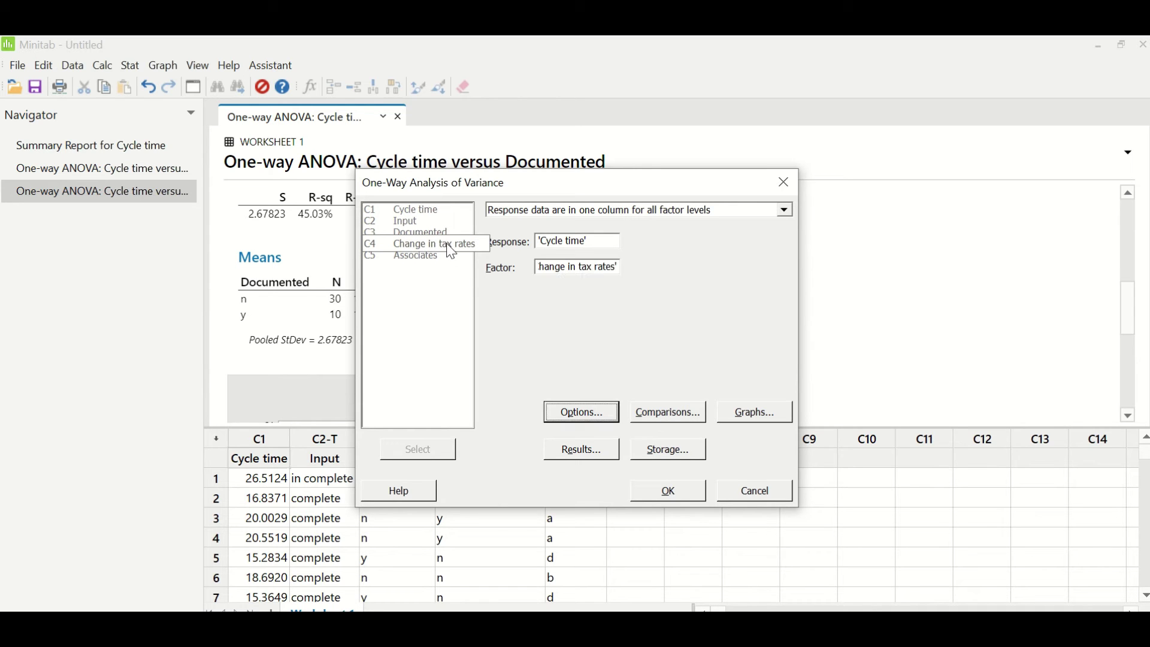
{"action": "left_click", "coordinate": [672, 491]}
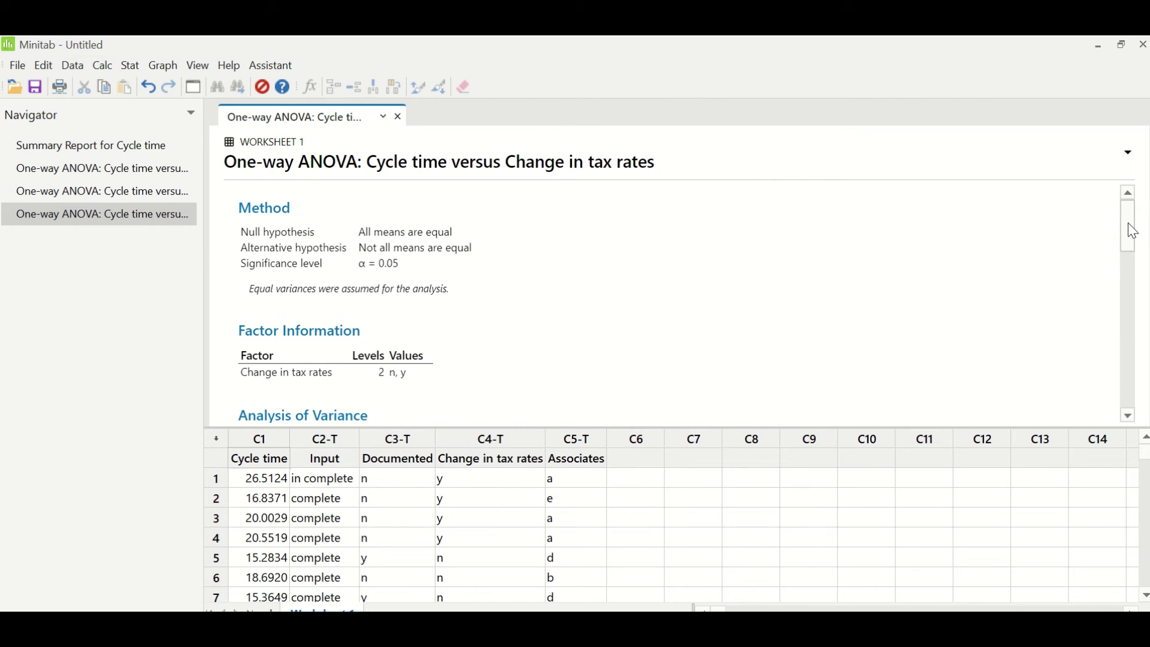
{"action": "left_click_drag", "start_coordinate": [1130, 225], "coordinate": [1131, 257]}
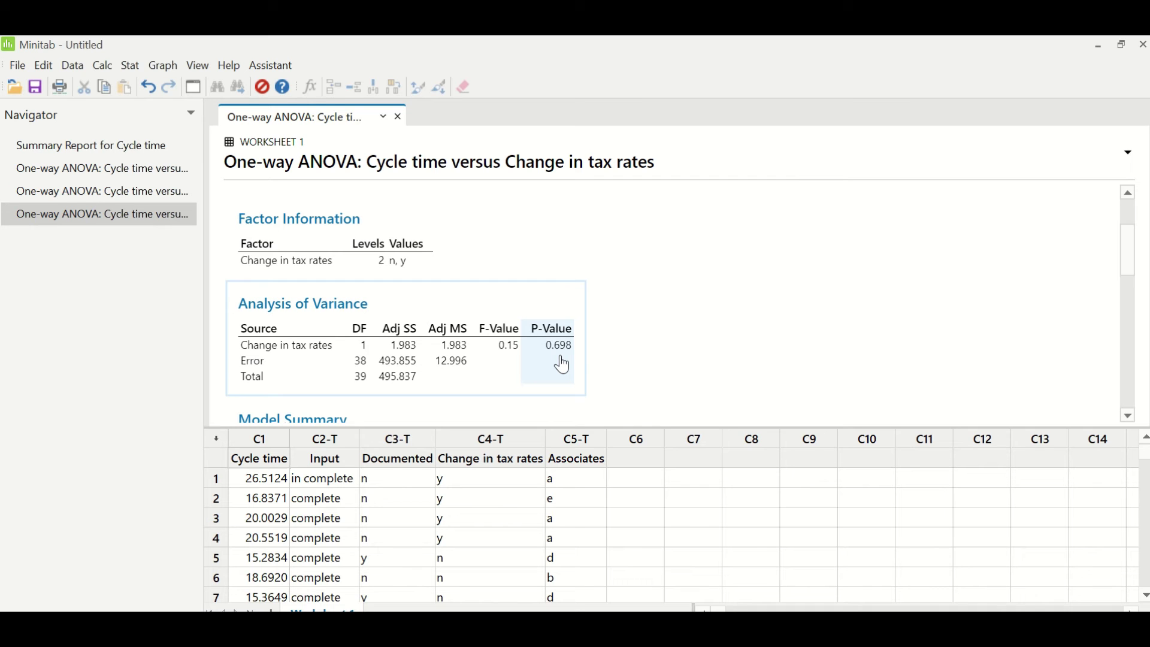
- Rerun the one-way ANOVA with Associates as the factor and review its Means table (R-sq 71.77%)
{"action": "key", "text": "ctrl+e"}
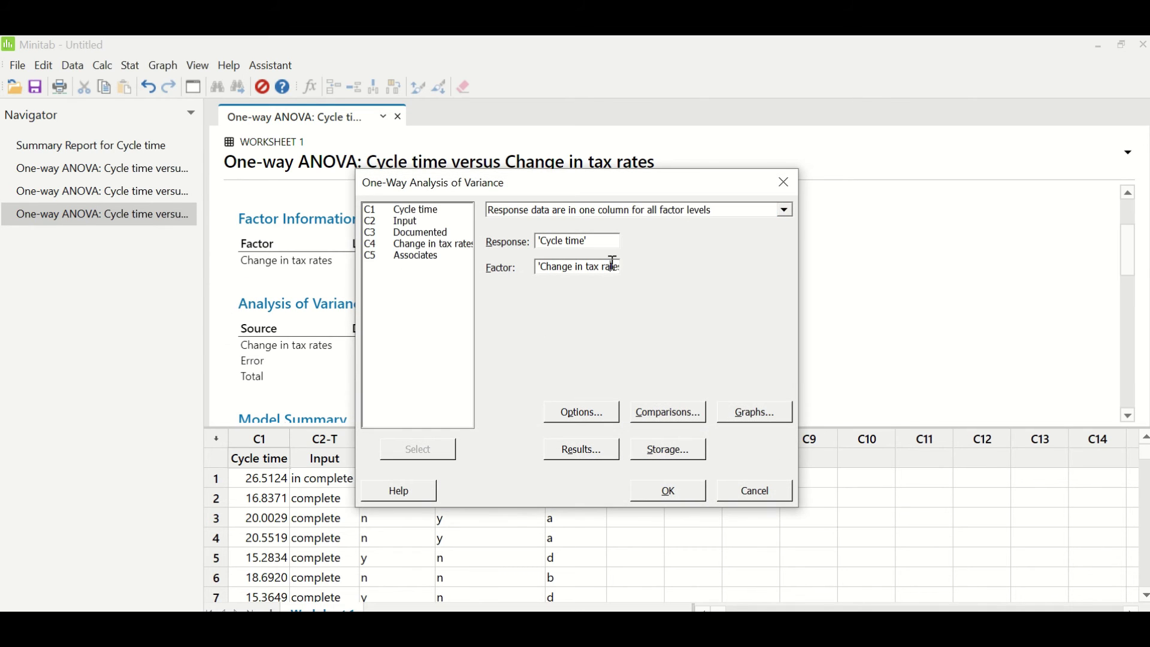
{"action": "left_click_drag", "start_coordinate": [539, 267], "coordinate": [693, 268]}
{"action": "key", "text": "BackSpace"}
{"action": "double_click", "coordinate": [413, 258]}
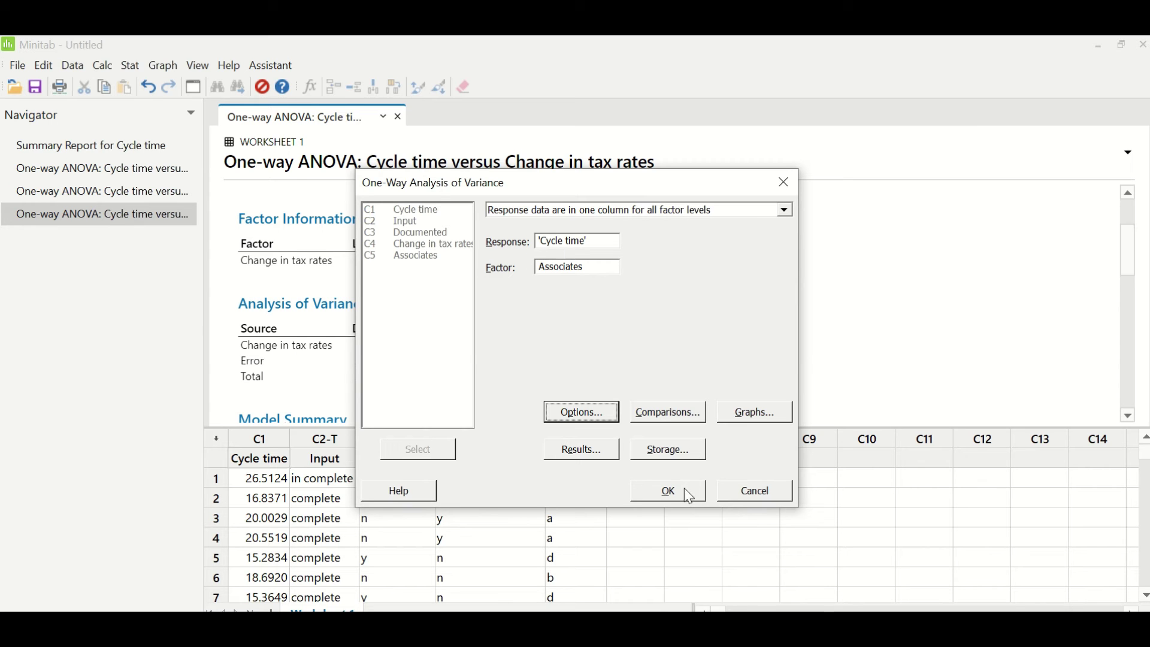
{"action": "left_click", "coordinate": [669, 492]}
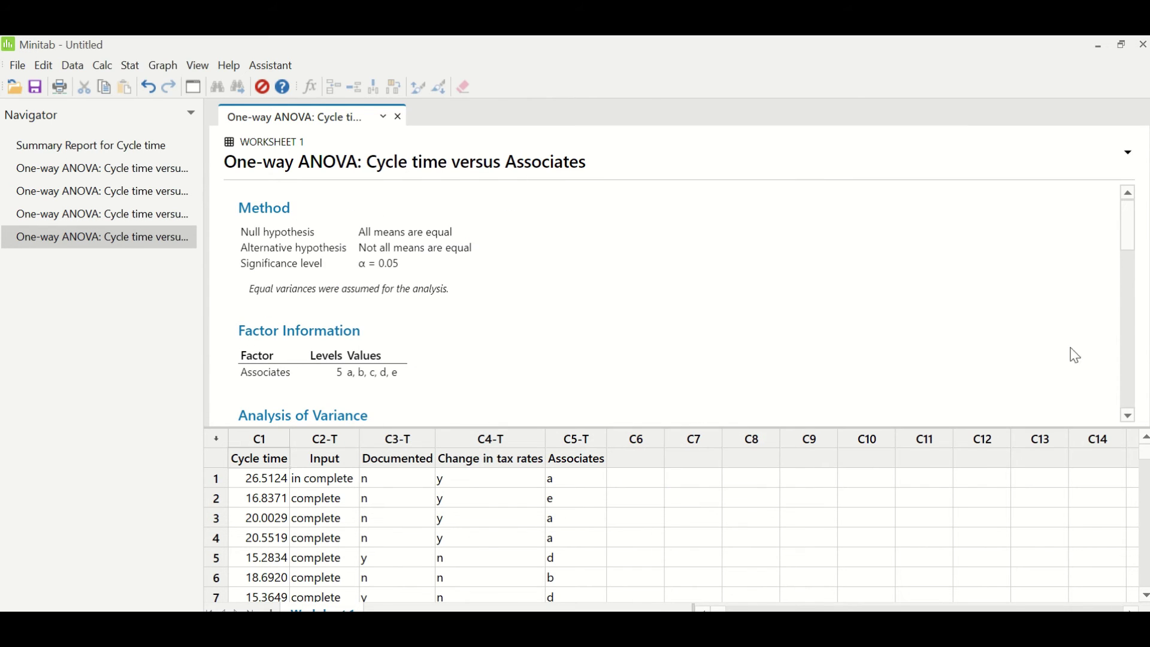
{"action": "left_click_drag", "start_coordinate": [1128, 236], "coordinate": [1135, 264]}
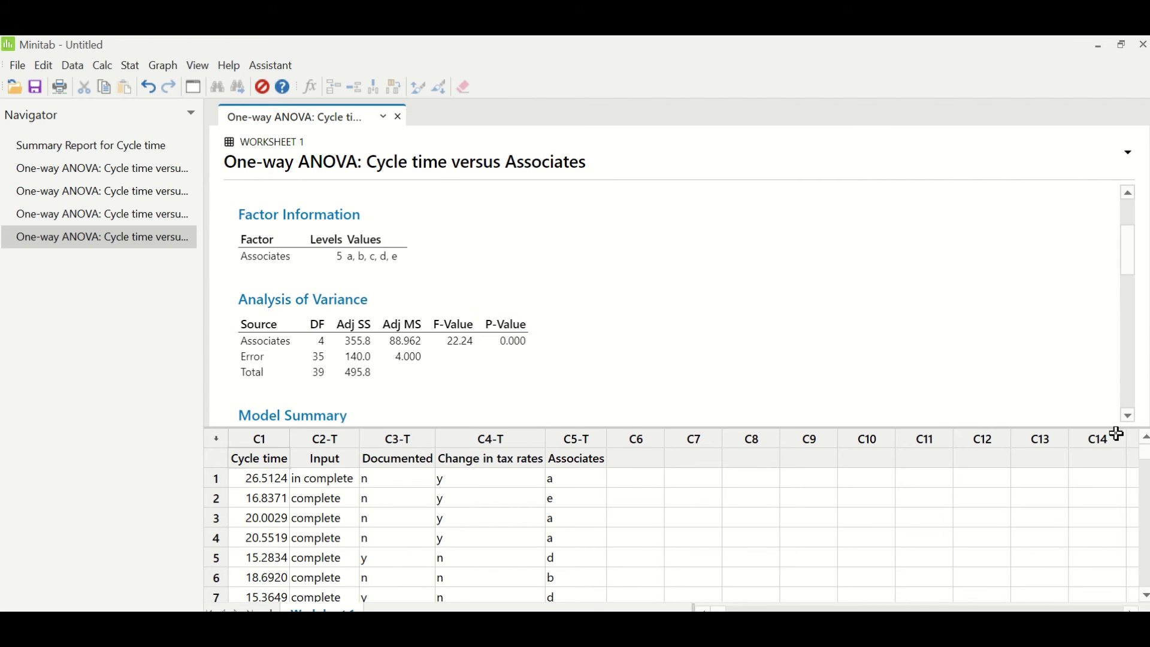
{"action": "left_click", "coordinate": [1130, 415]}
{"action": "left_click_drag", "start_coordinate": [1132, 421], "coordinate": [1129, 418]}
{"action": "left_click", "coordinate": [273, 339]}
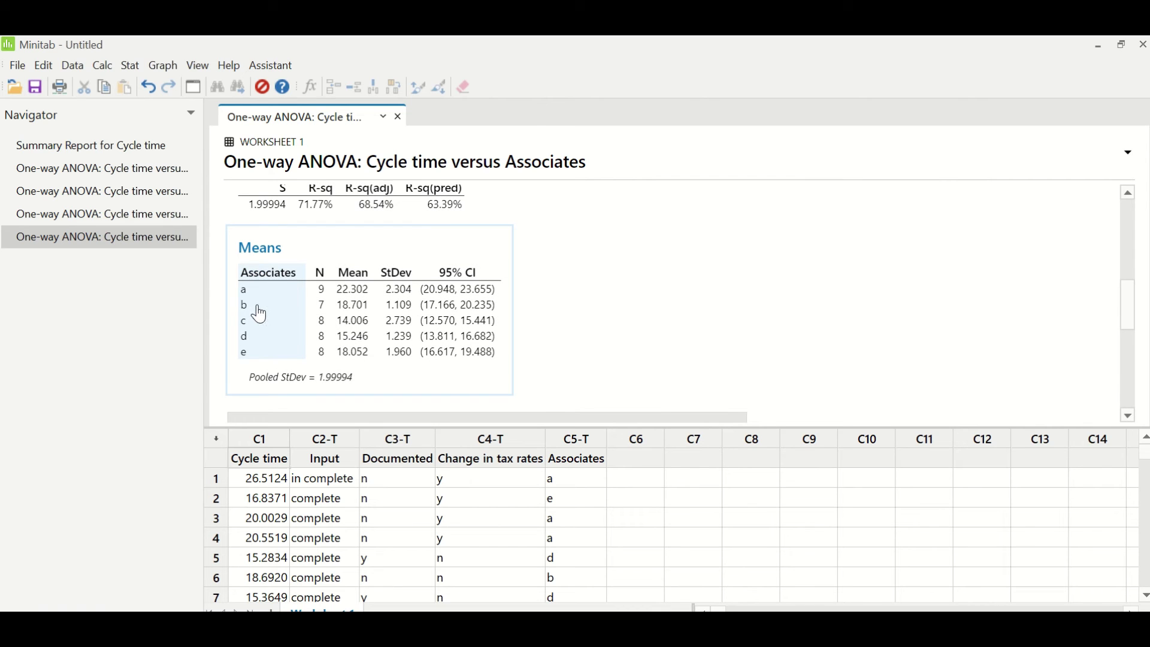